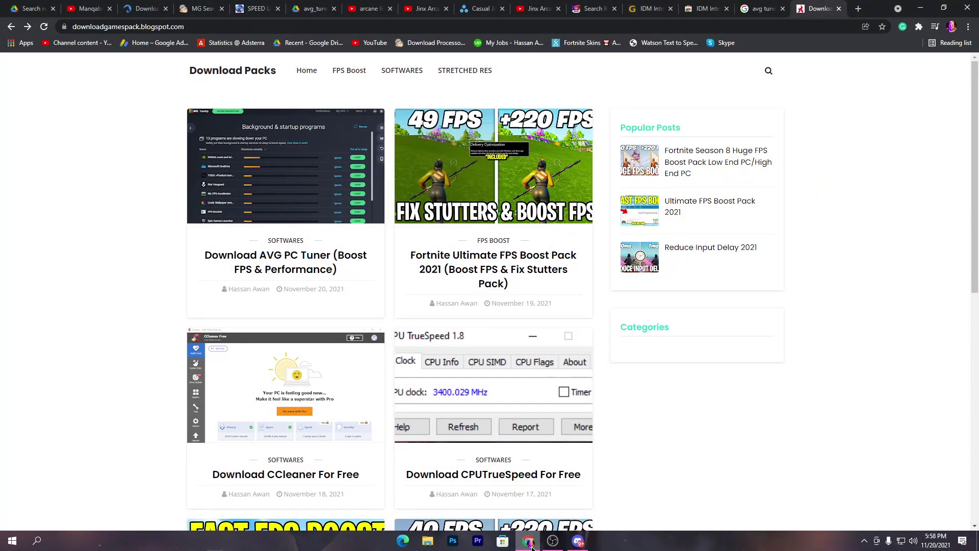
- Search the blog for AVG and follow the Download AVG PC Tuner post's DOWNLOAD FILE link
left_click(769, 72)
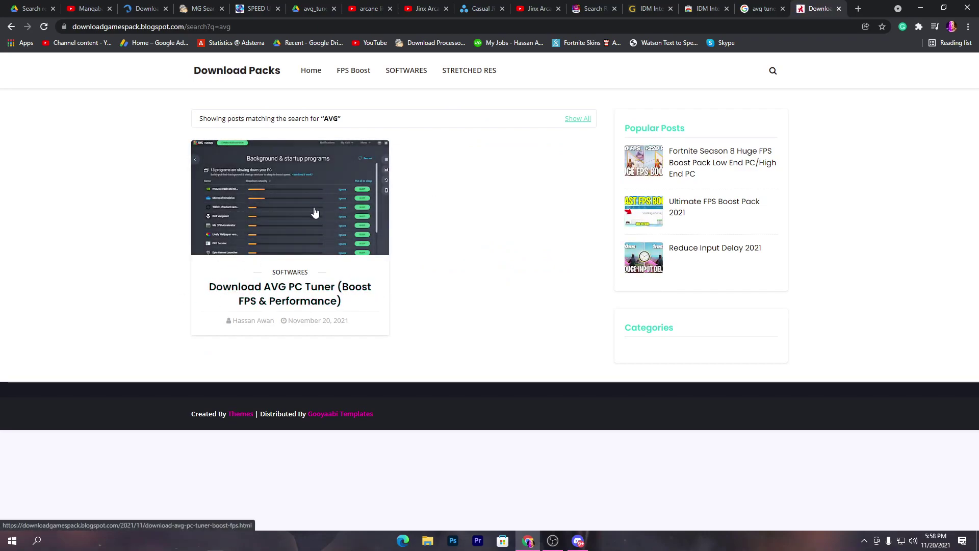
left_click(336, 204)
scroll(437, 296, "down", 5)
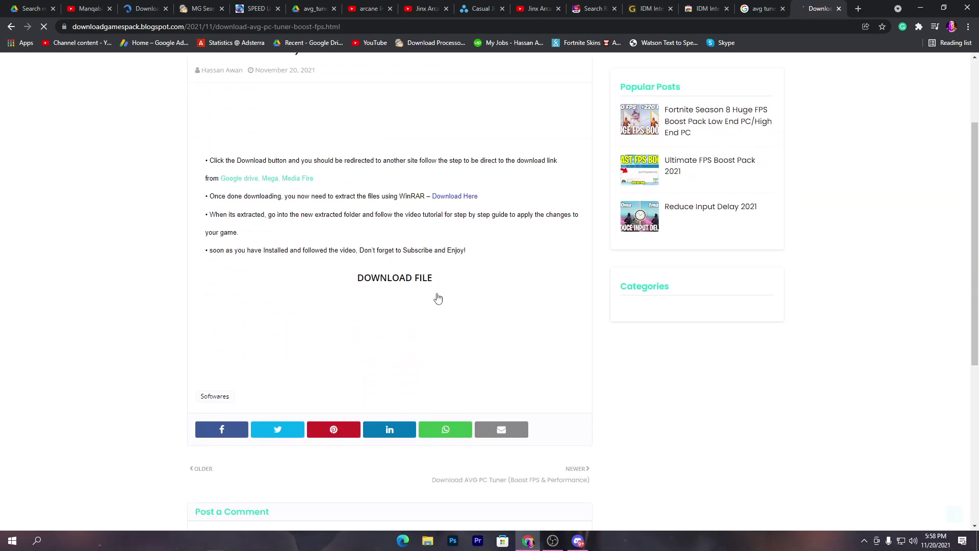
scroll(434, 363, "down", 2)
left_click(396, 399)
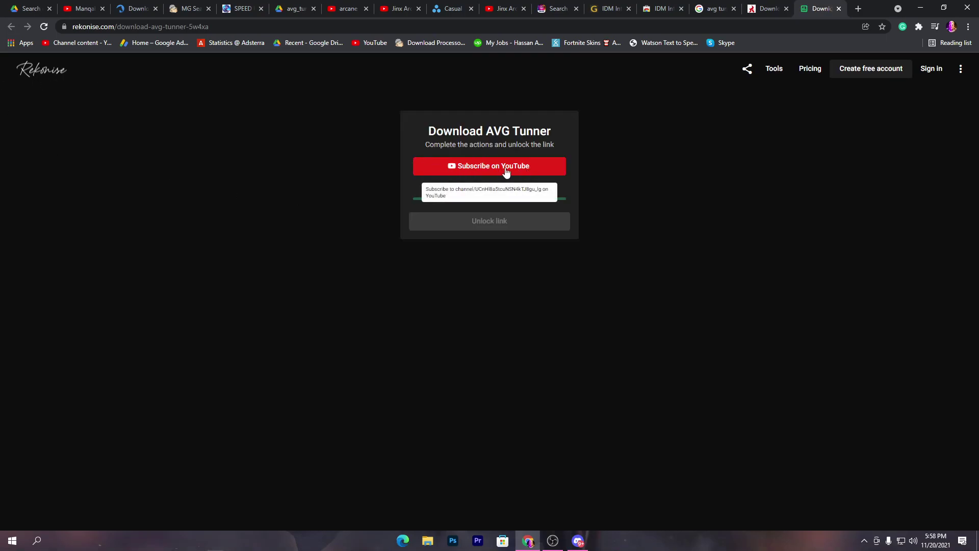
- Subscribe to unlock the AVG Tunner link and download avg_tuneup_online_setup.exe from Google Drive to the desktop
left_click(506, 171)
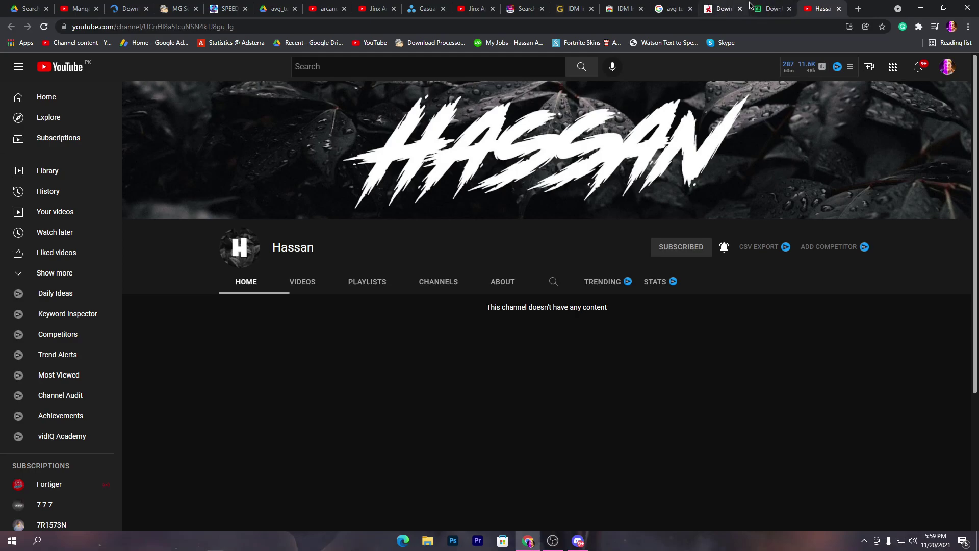
left_click(771, 9)
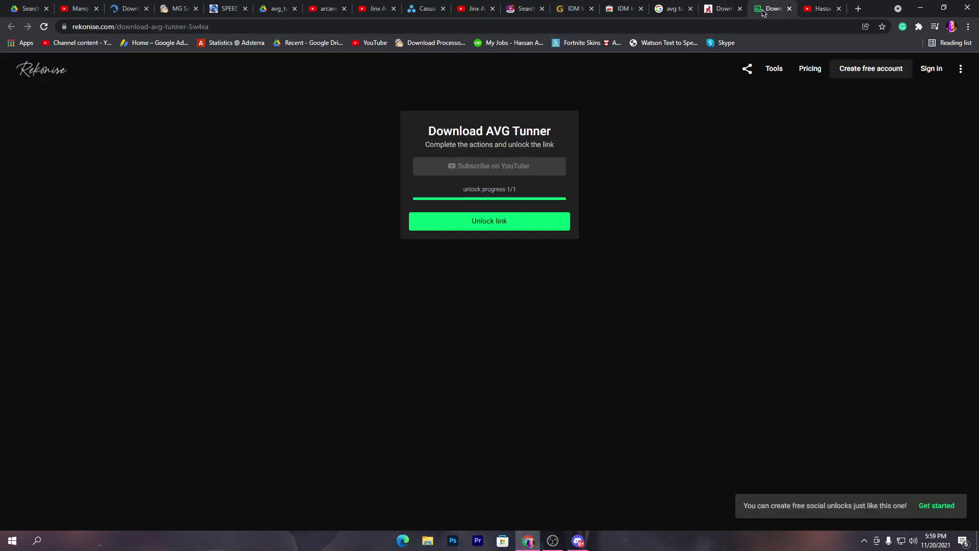
left_click(474, 228)
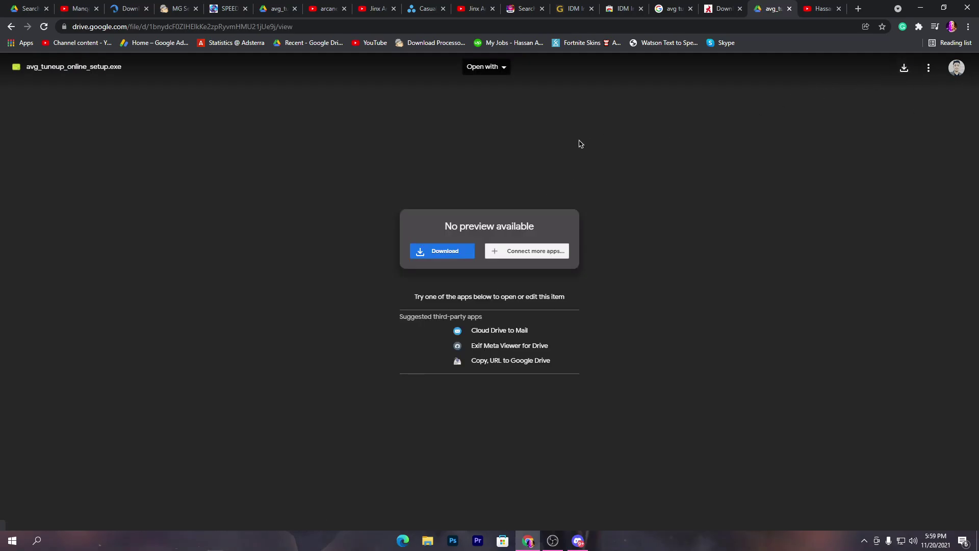
left_click(921, 7)
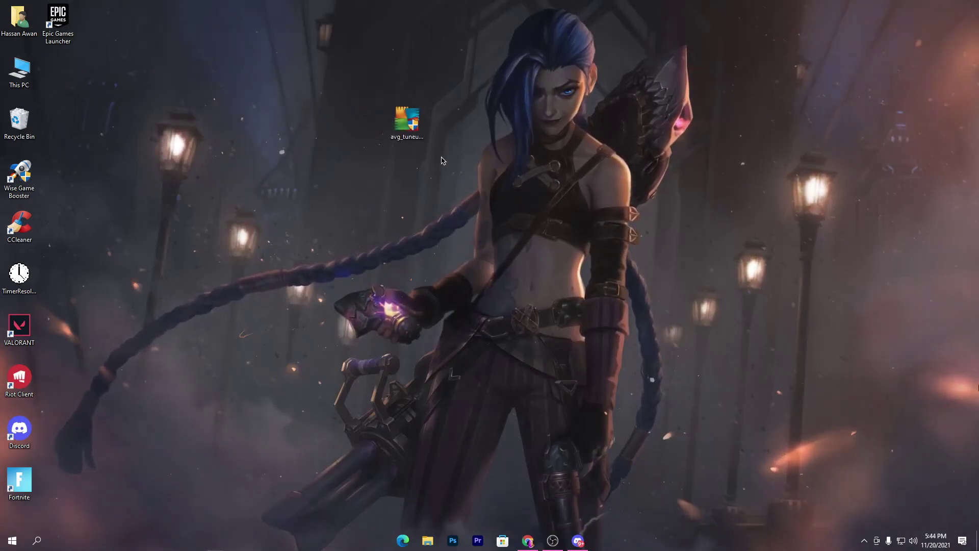
- Launch avg_tuneup_online_setup.exe from the desktop and approve the User Account Control prompt
double_click(412, 136)
left_click(422, 339)
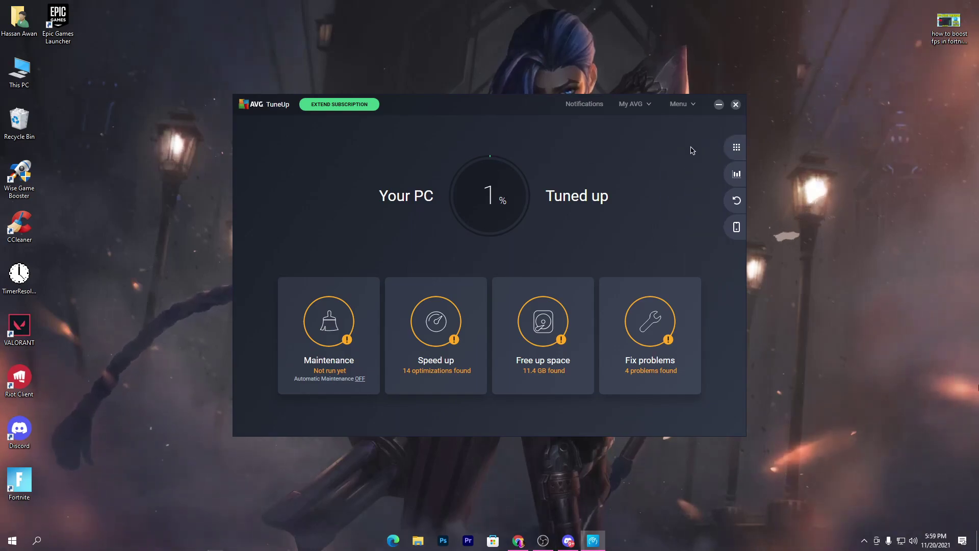
- From All functions, start a Maintenance scan, which finds 640 issues and 8.5 GB to clean
mouse_move(685, 151)
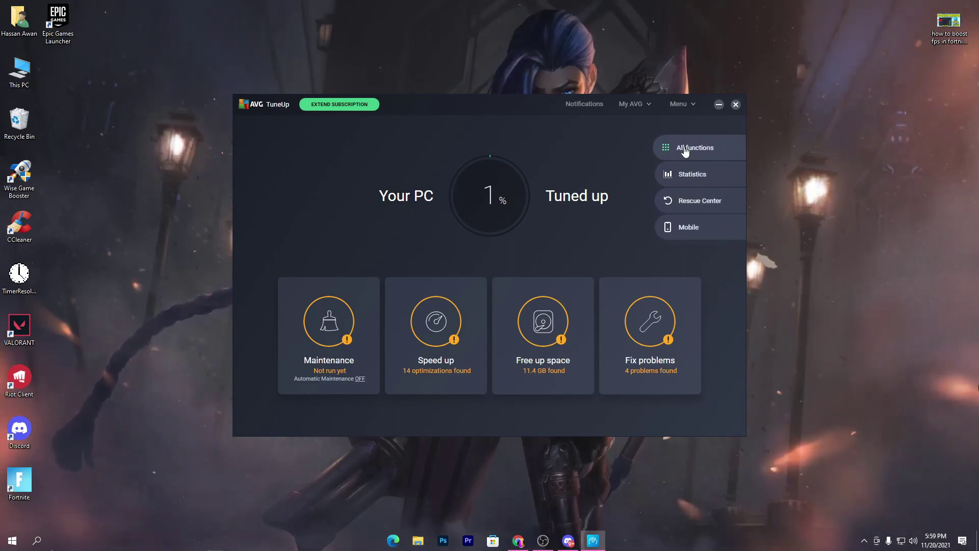
left_click(712, 153)
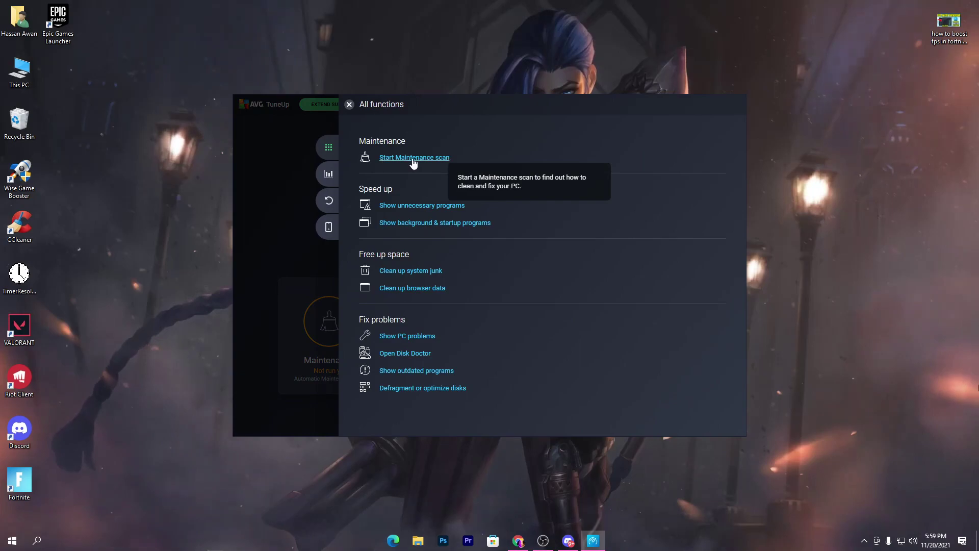
left_click(437, 158)
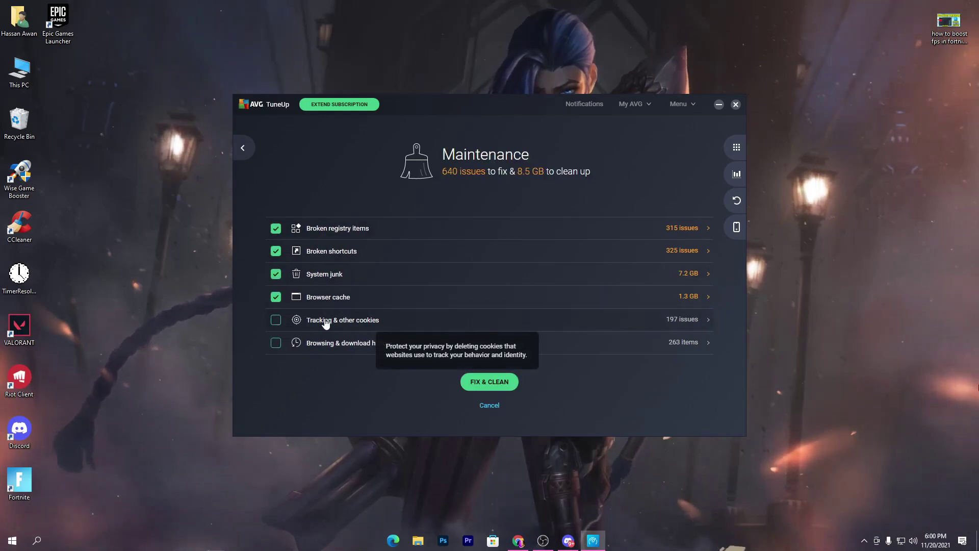
- Include Google Chrome cookies and browsing history, then fix and clean 1,100 issues and 8.5 GB
left_click(284, 321)
left_click(293, 216)
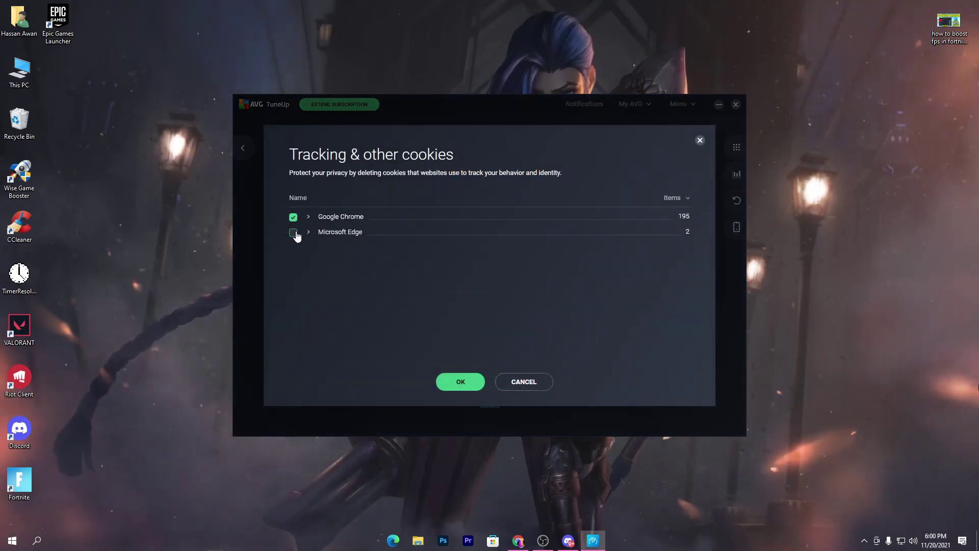
left_click(462, 383)
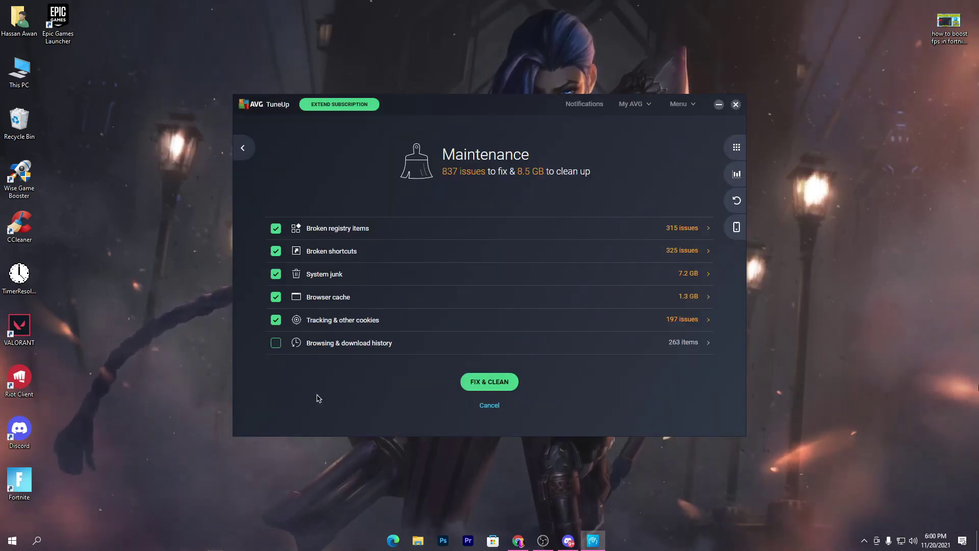
left_click(286, 343)
left_click(294, 225)
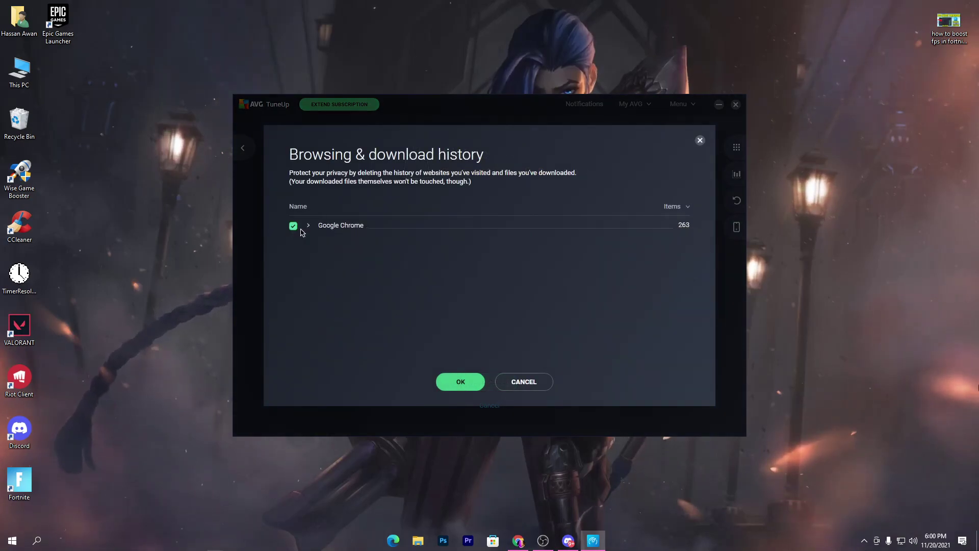
left_click(461, 387)
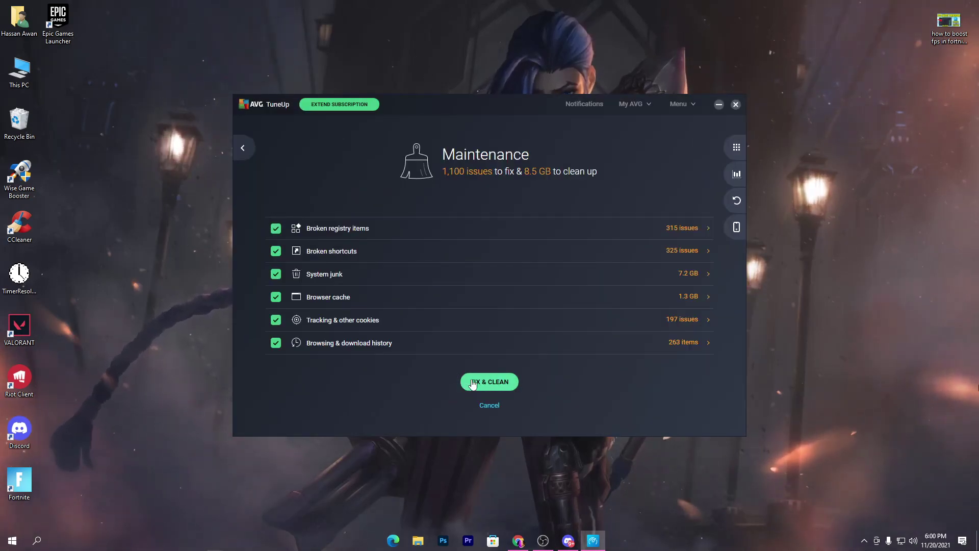
left_click(495, 388)
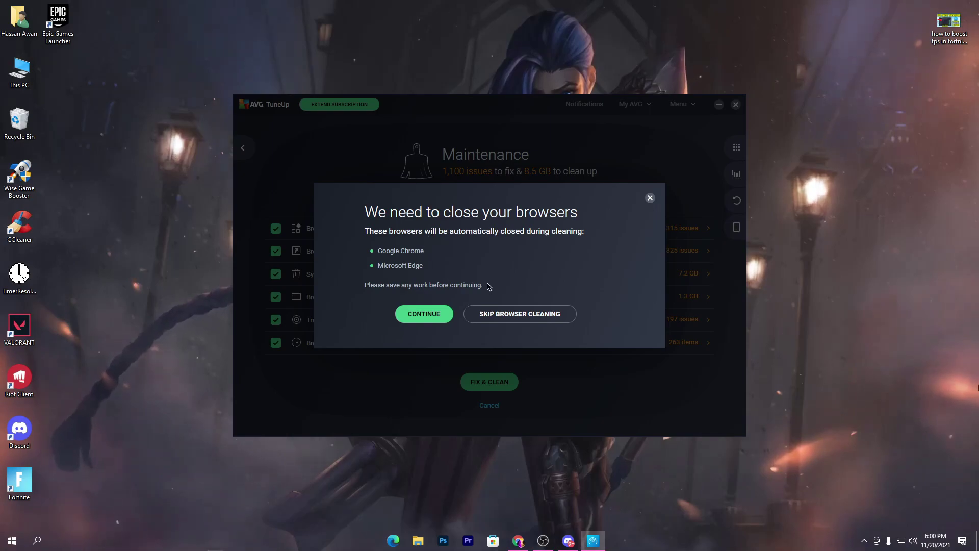
left_click(417, 315)
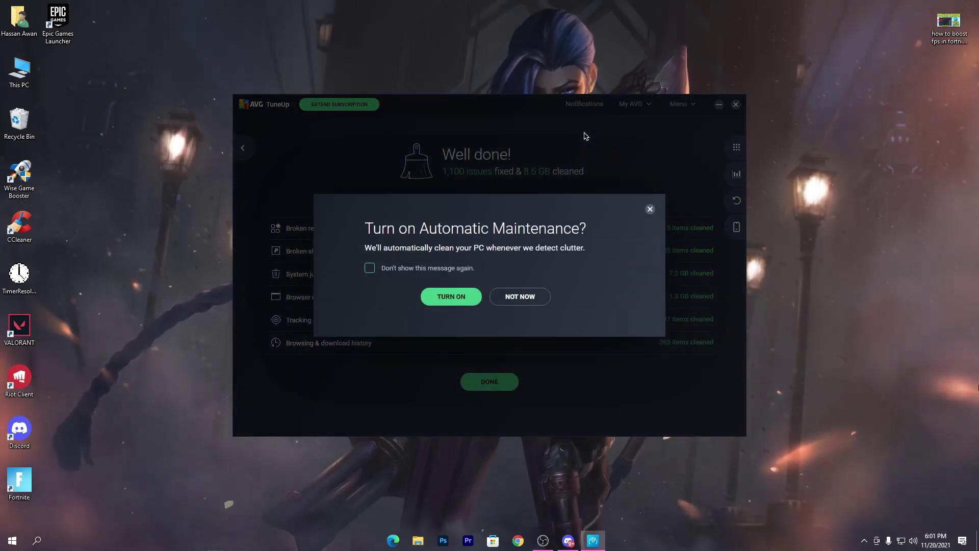
- Decline Automatic Maintenance and check for unnecessary programs, which finds none
left_click(531, 300)
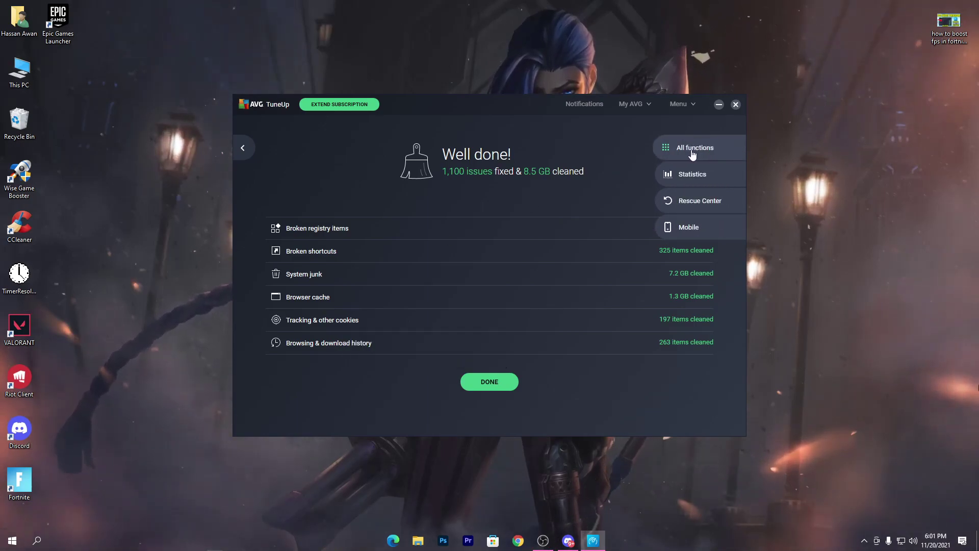
left_click(696, 153)
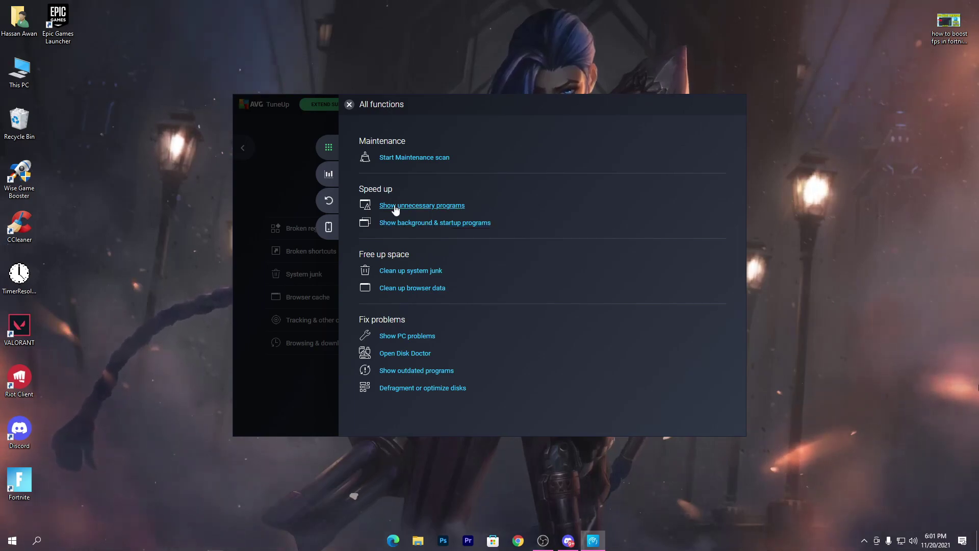
left_click(423, 206)
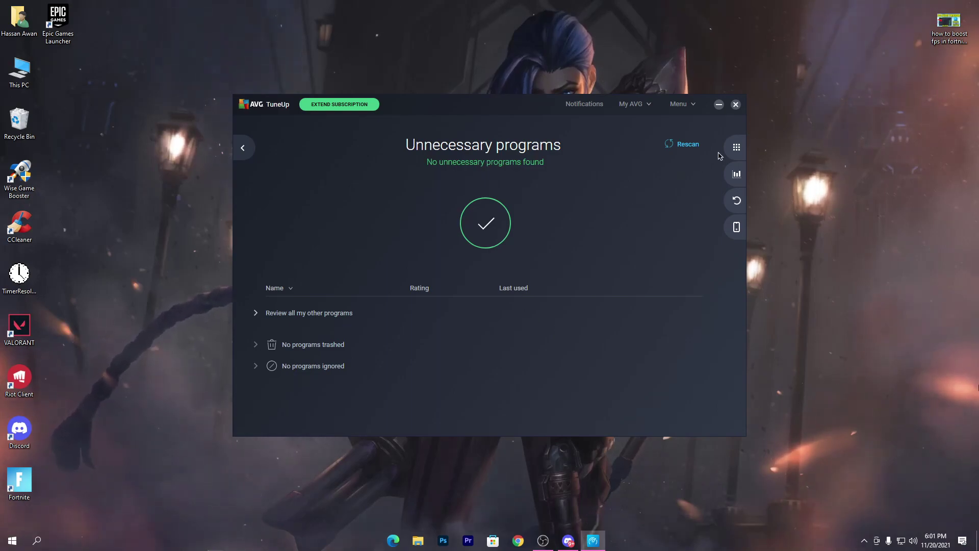
mouse_move(728, 156)
left_click(694, 149)
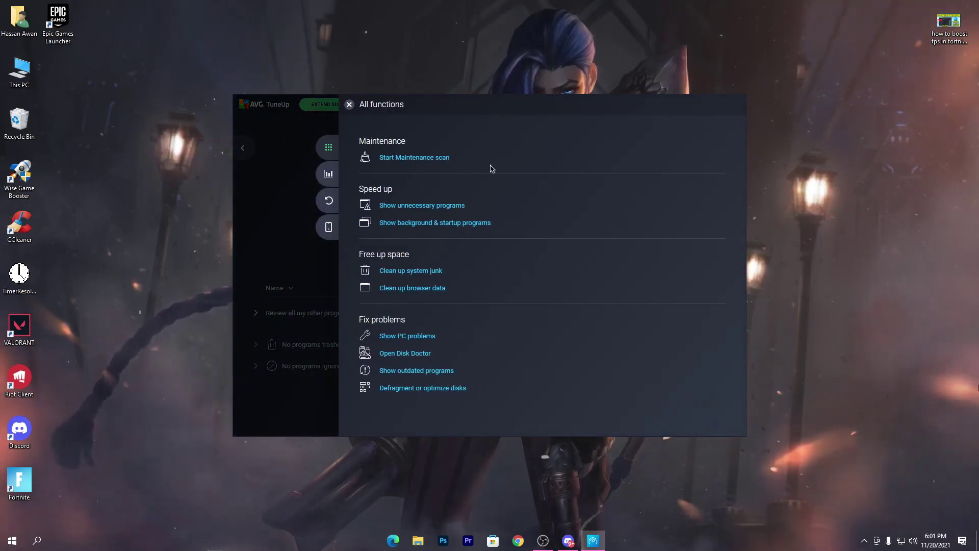
- Under Background & startup programs, put FPS Booster and Mz CPU Accelerator to sleep
left_click(412, 223)
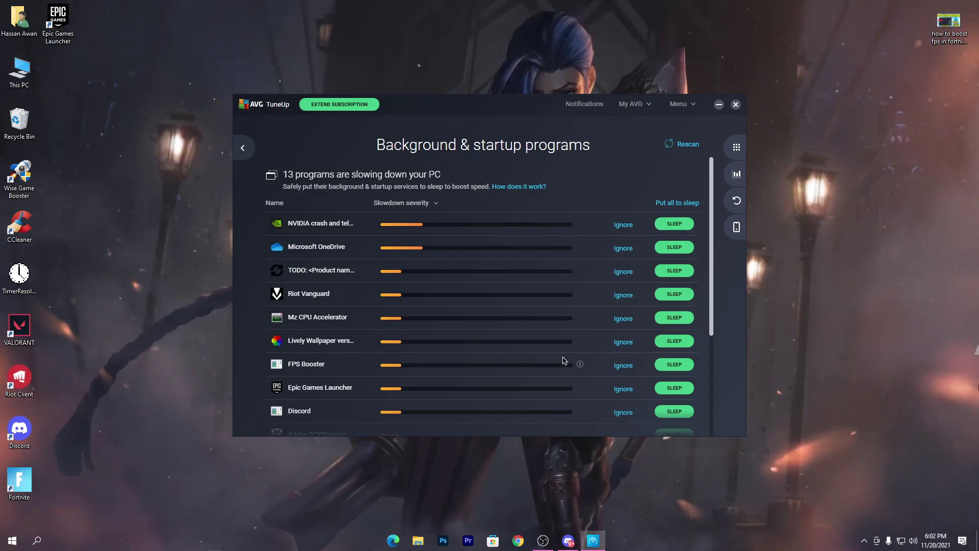
left_click(674, 365)
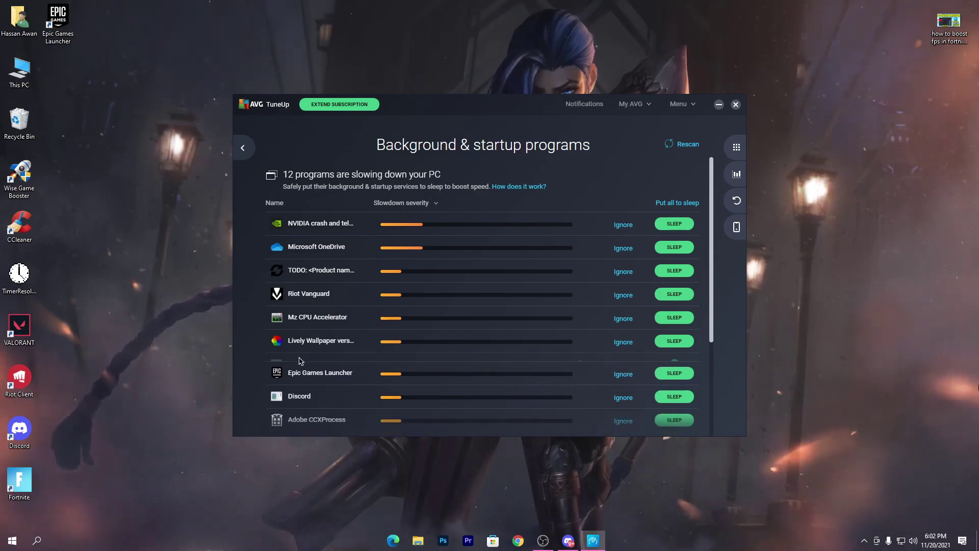
scroll(342, 344, "down", 1)
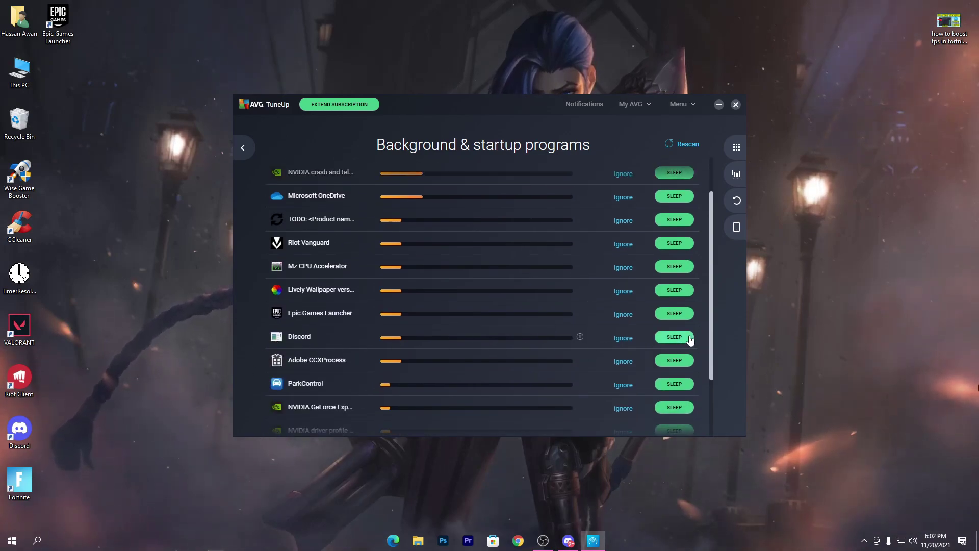
scroll(470, 343, "down", 1)
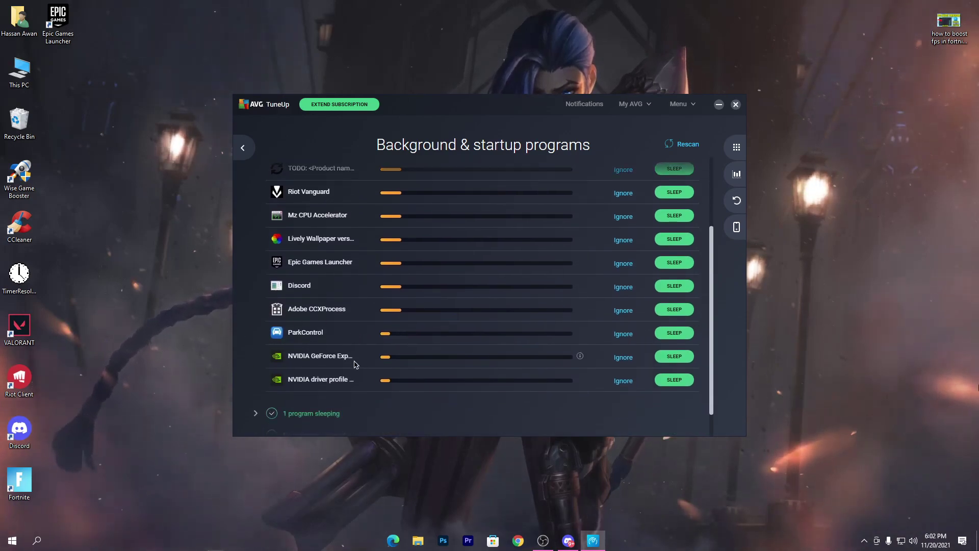
scroll(393, 365, "up", 2)
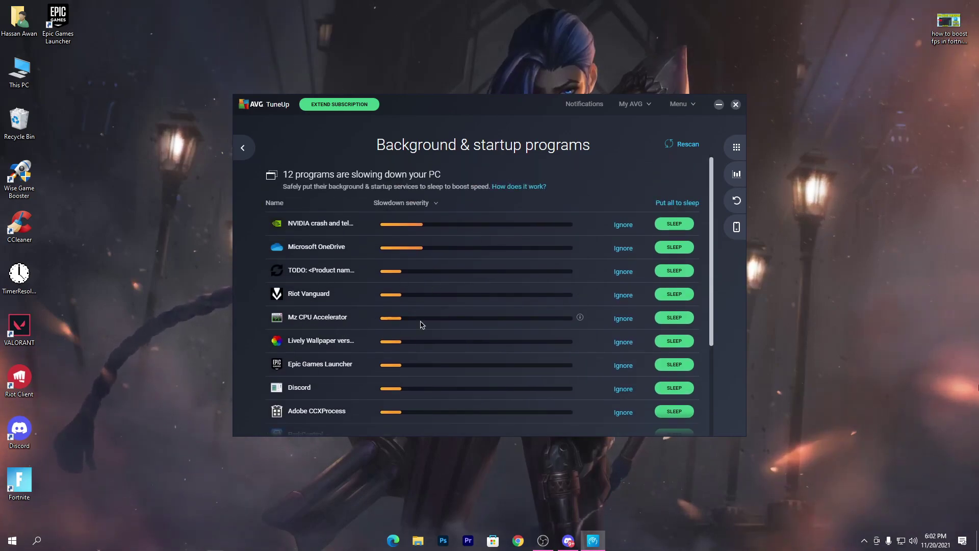
left_click(675, 318)
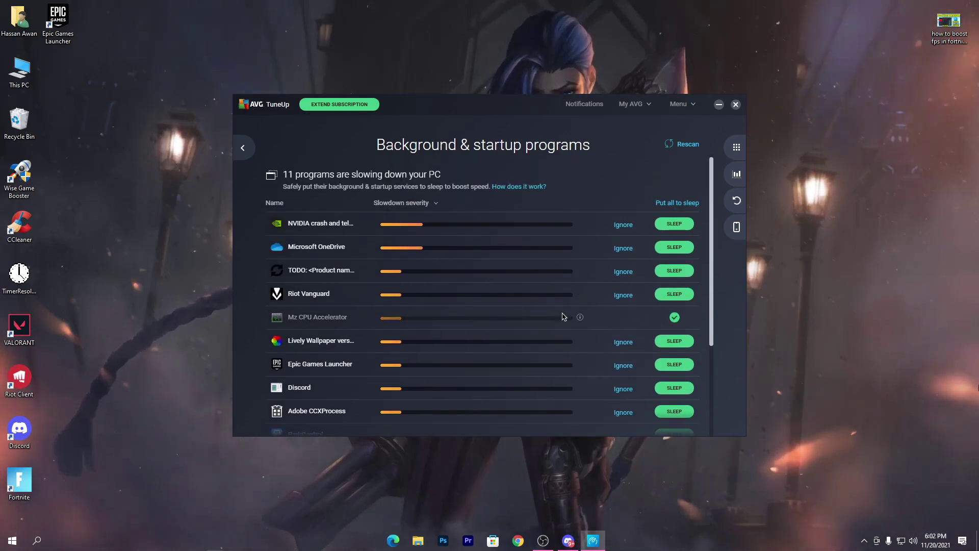
scroll(448, 309, "down", 2)
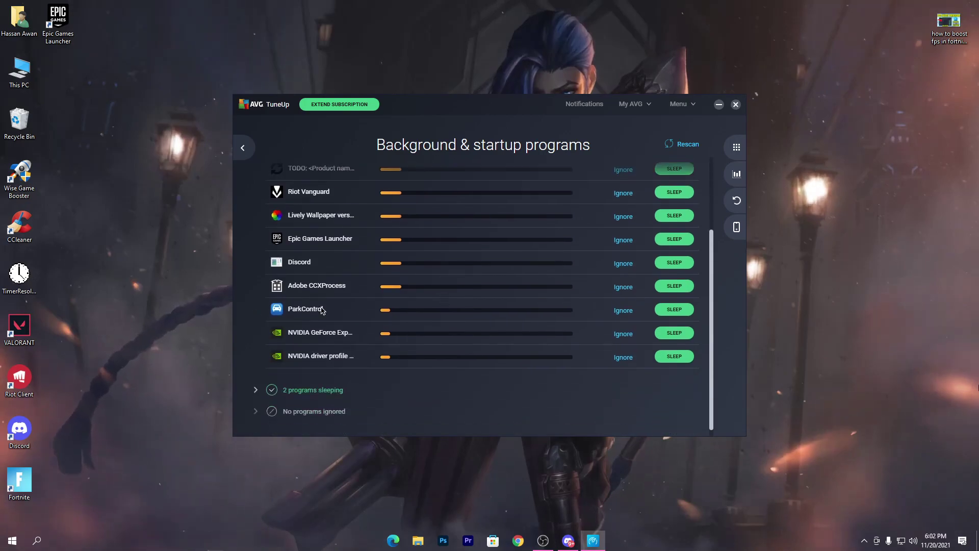
- Close the AVG TuneUp window and expand the hidden system tray icons
left_click(720, 104)
left_click(594, 542)
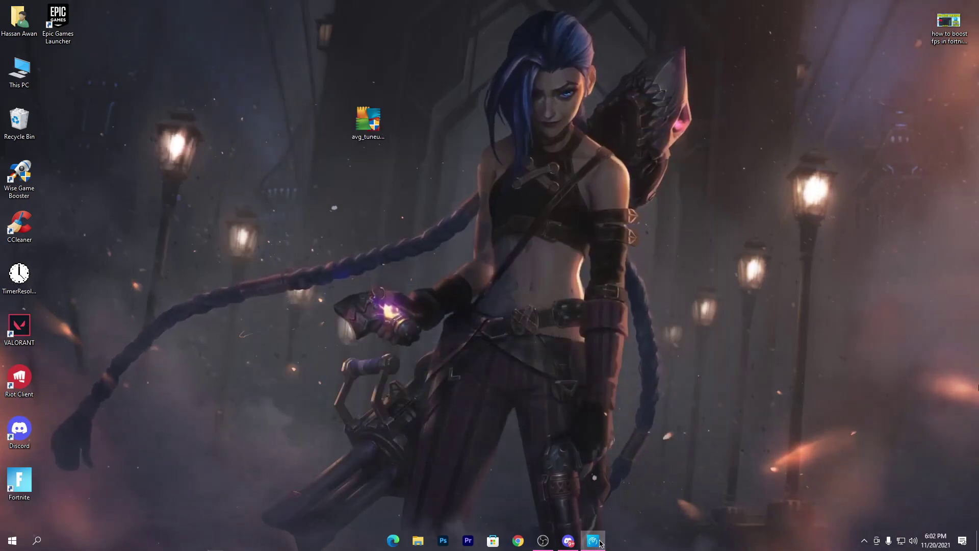
left_click(736, 105)
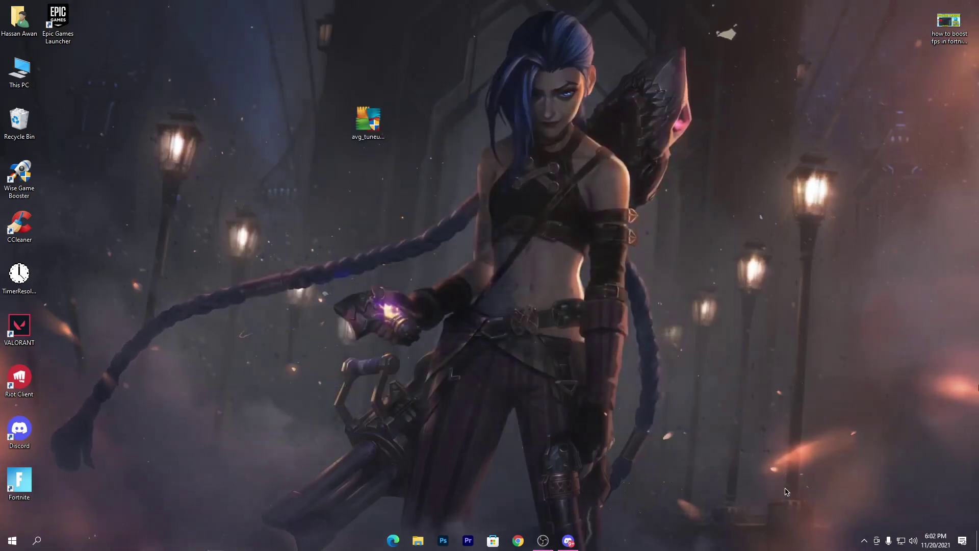
left_click(861, 539)
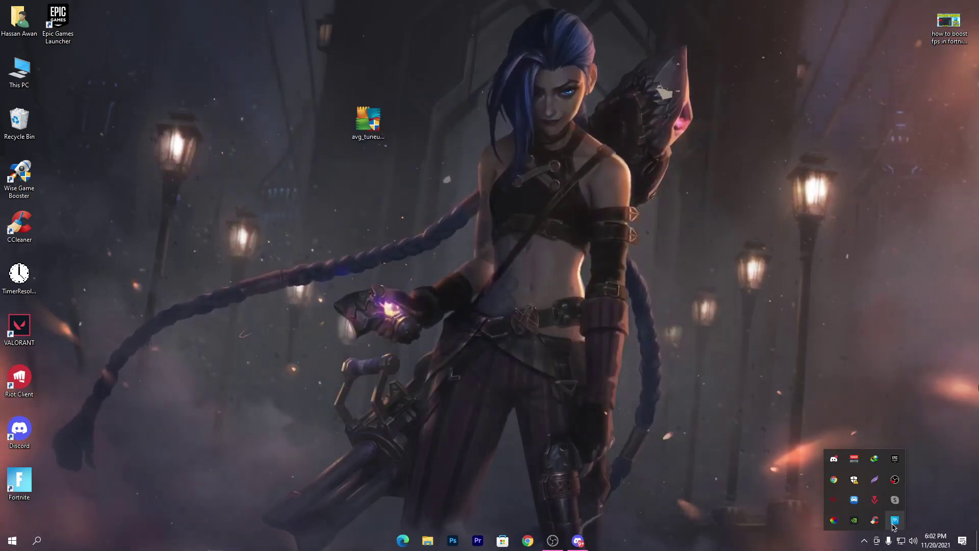